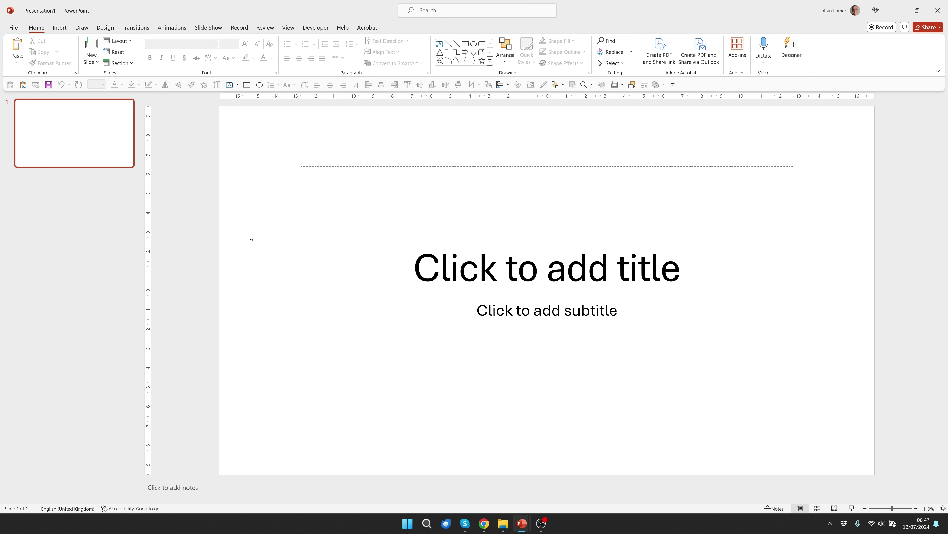
- Apply the Office Theme Blank layout to the first slide
right_click(250, 236)
mouse_move(287, 284)
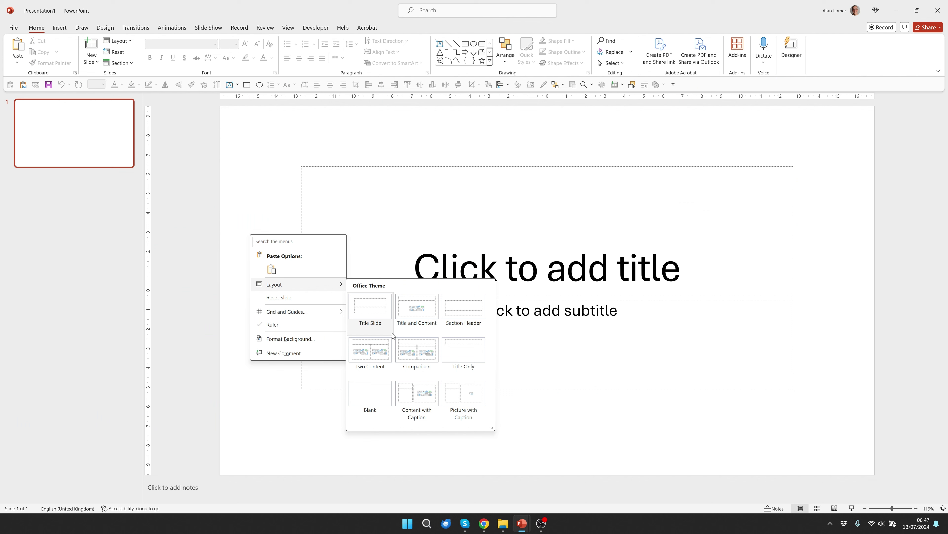
click(379, 397)
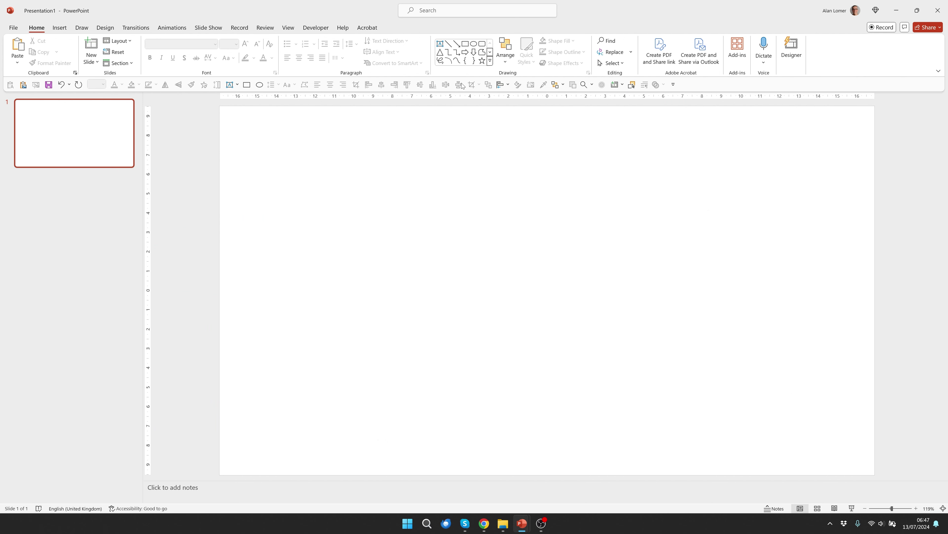
- Insert a text box on the slide reading 'METALLIC TEXT'
click(439, 44)
click(352, 280)
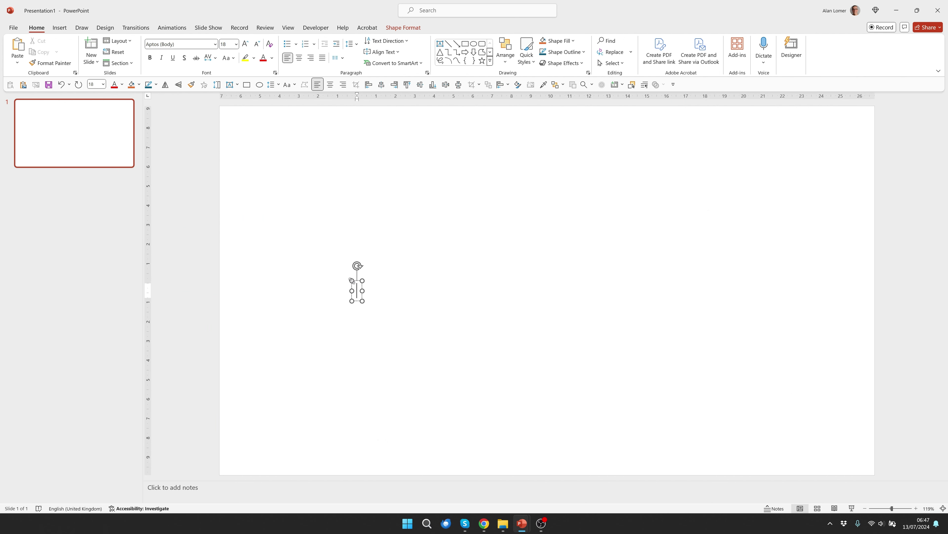
text(METALLIC )
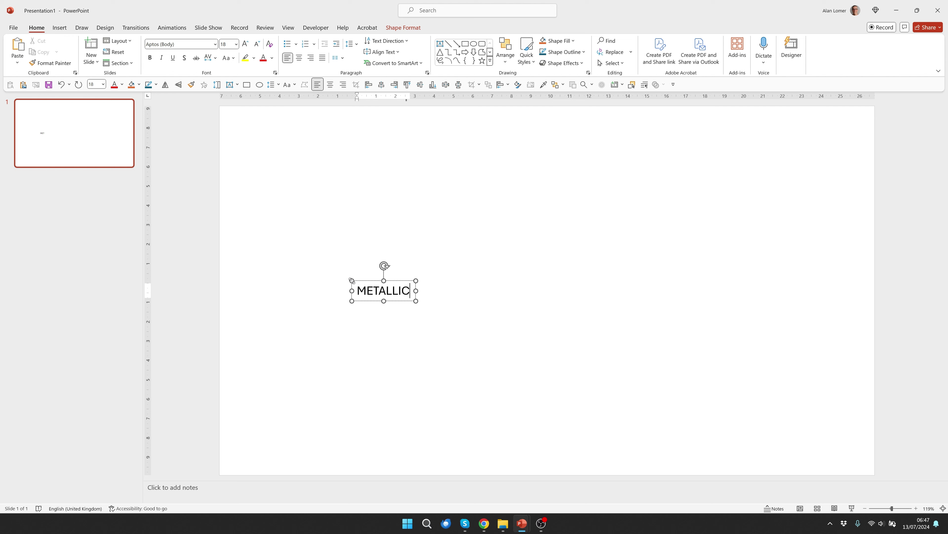
text(TEXT)
key(Escape)
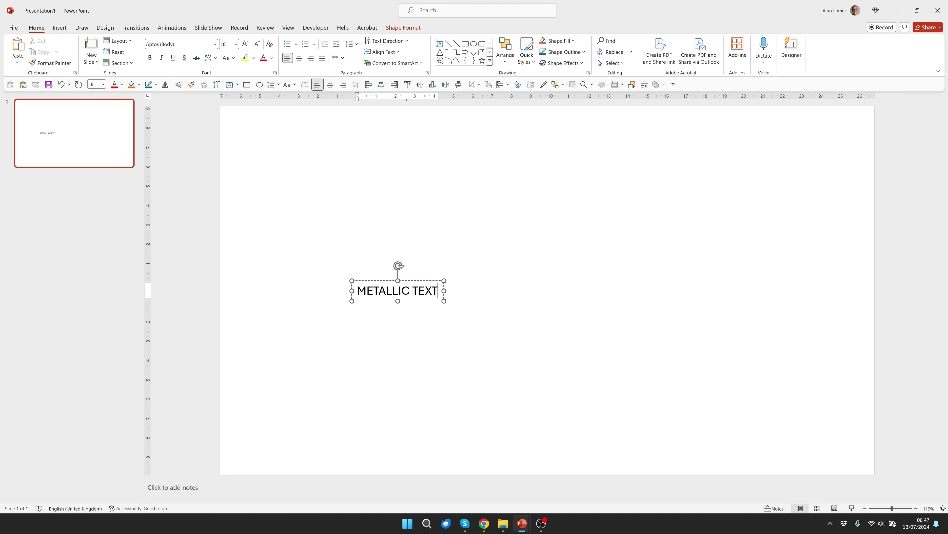
- Set the text to Figtree Black at size 100
key(ctrl+shift+f)
text(Figtree Black)
key(Tab)
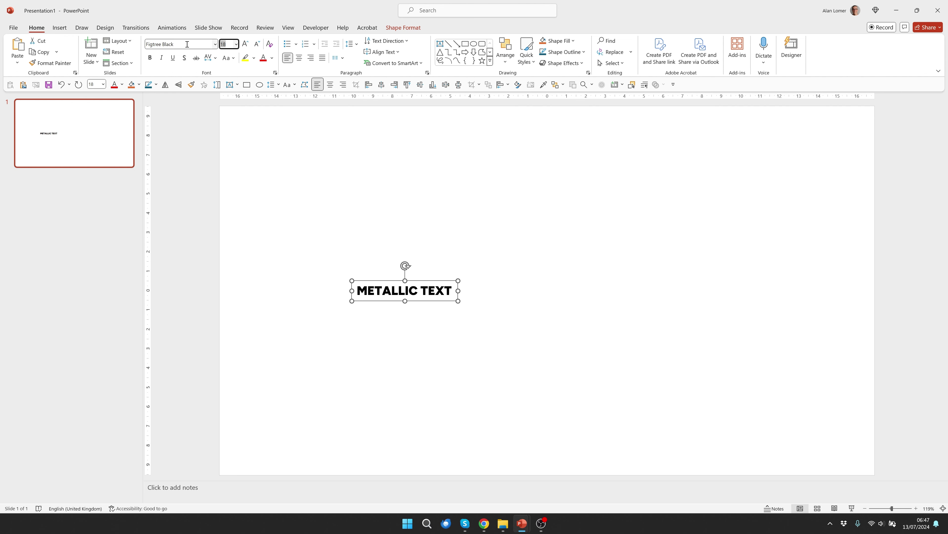
text(1)
key(Return)
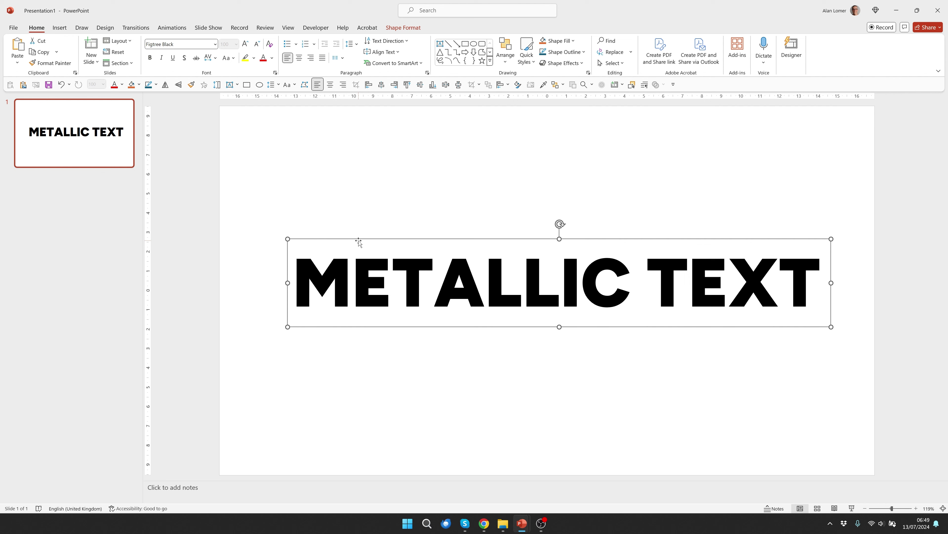
- Duplicate the METALLIC TEXT box and align both copies centre and middle
key(ctrl+d)
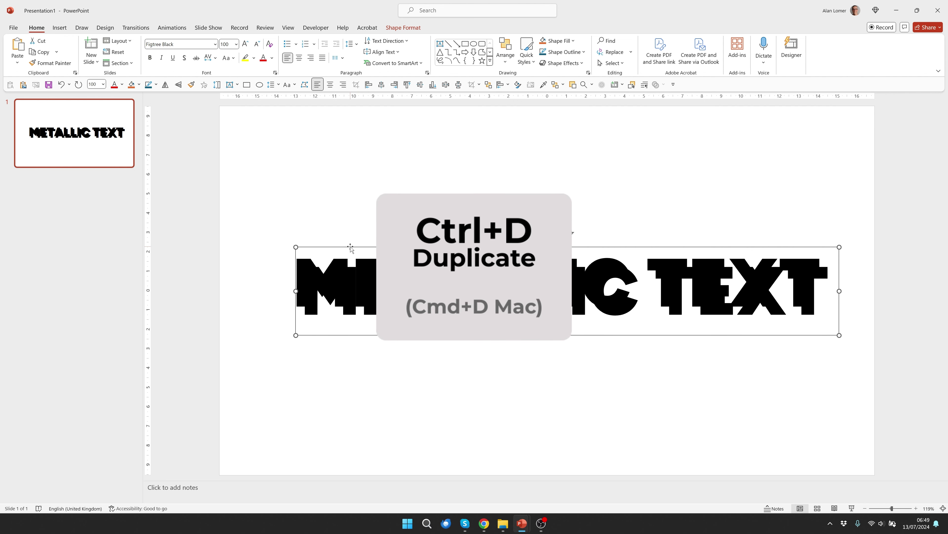
drag(246, 223, 875, 422)
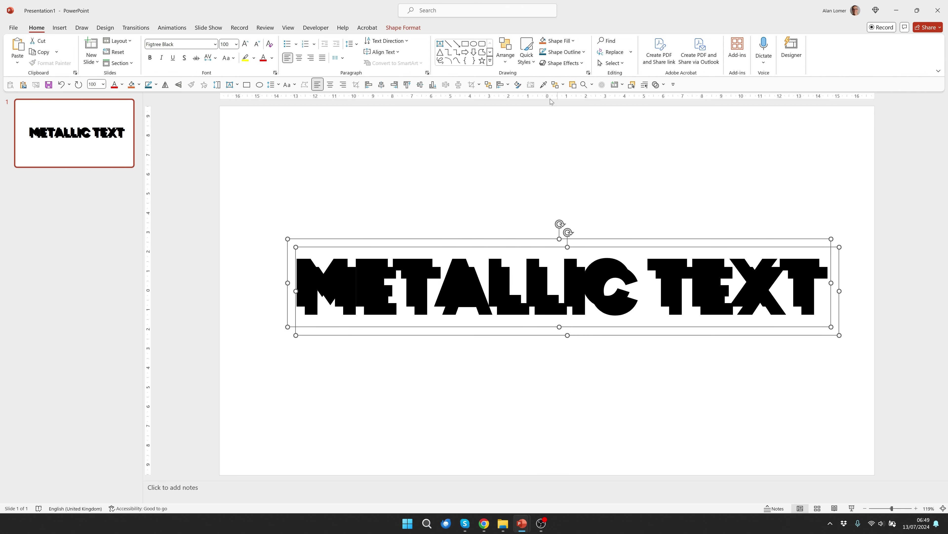
click(507, 60)
mouse_move(542, 208)
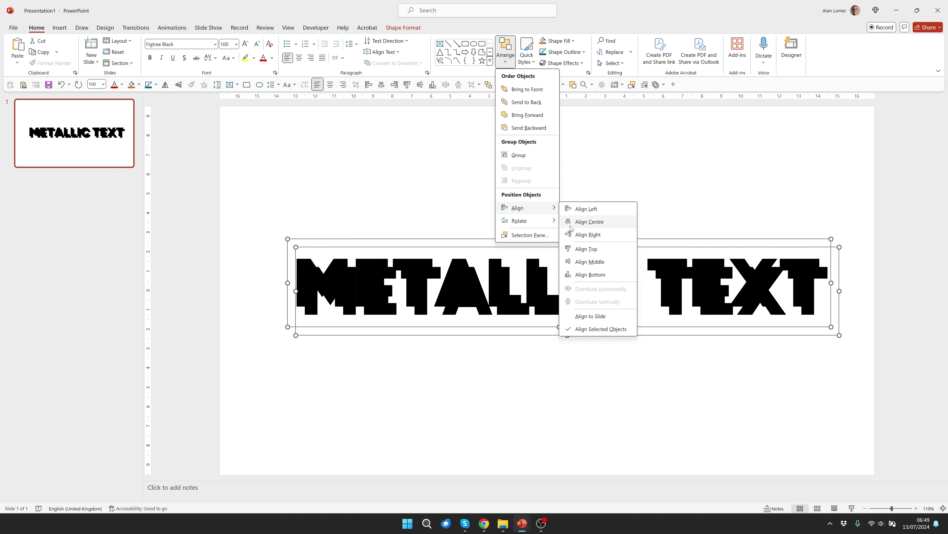
click(582, 223)
click(505, 53)
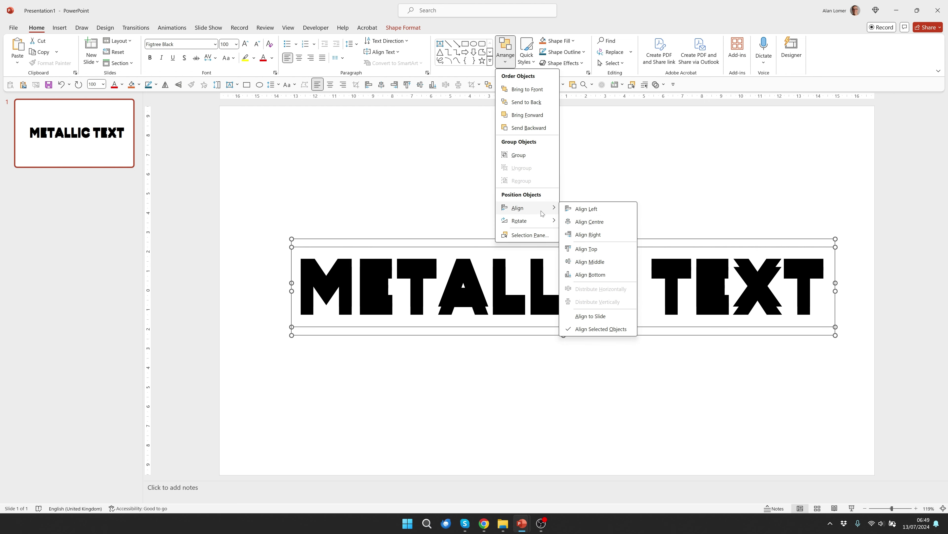
click(591, 262)
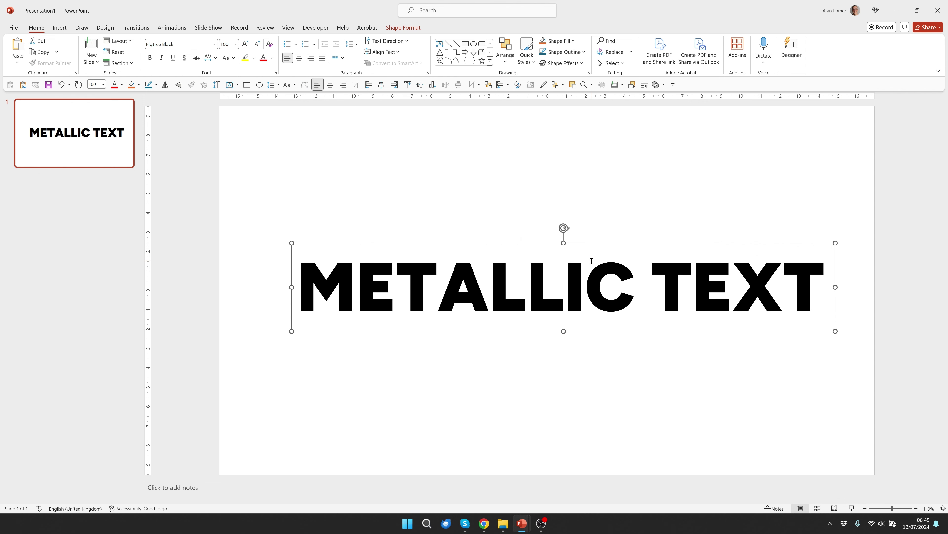
- Union the two overlapping text copies into one merged shape
click(413, 28)
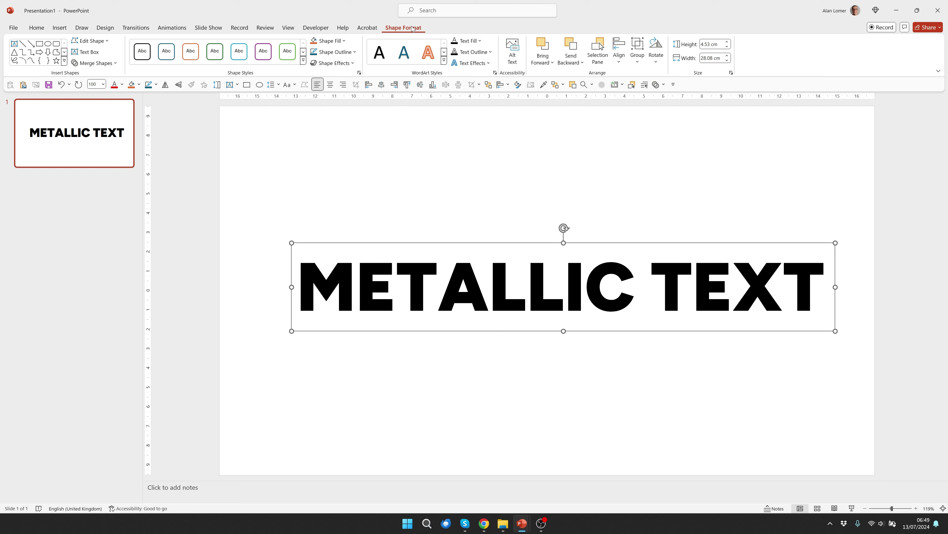
click(94, 63)
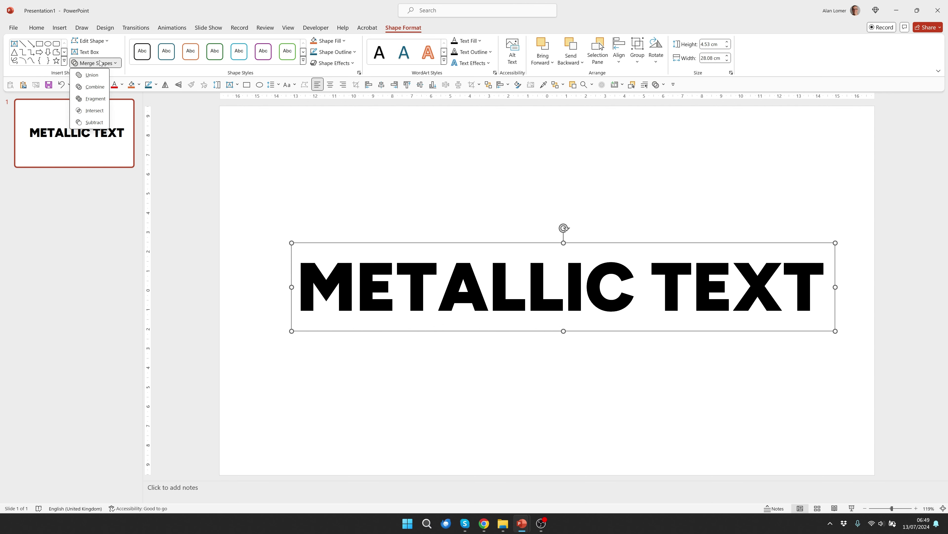
click(89, 75)
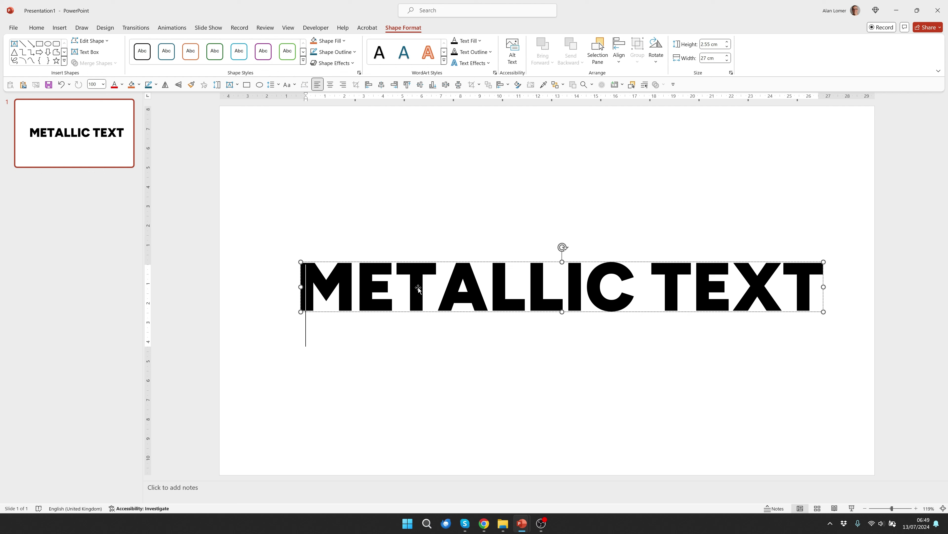
click(400, 210)
click(415, 290)
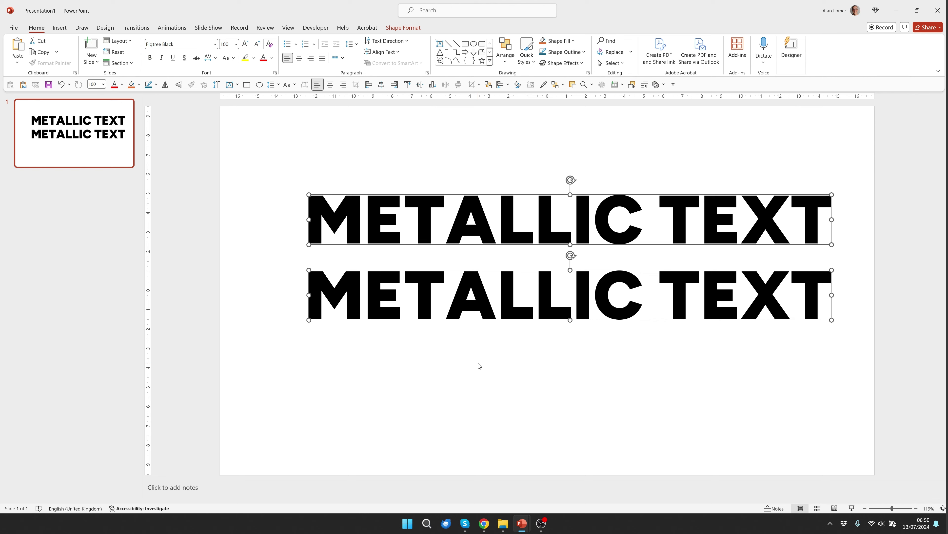
- Group the two METALLIC TEXT shapes, centre the group horizontally on the slide, then ungroup
key(ctrl+g)
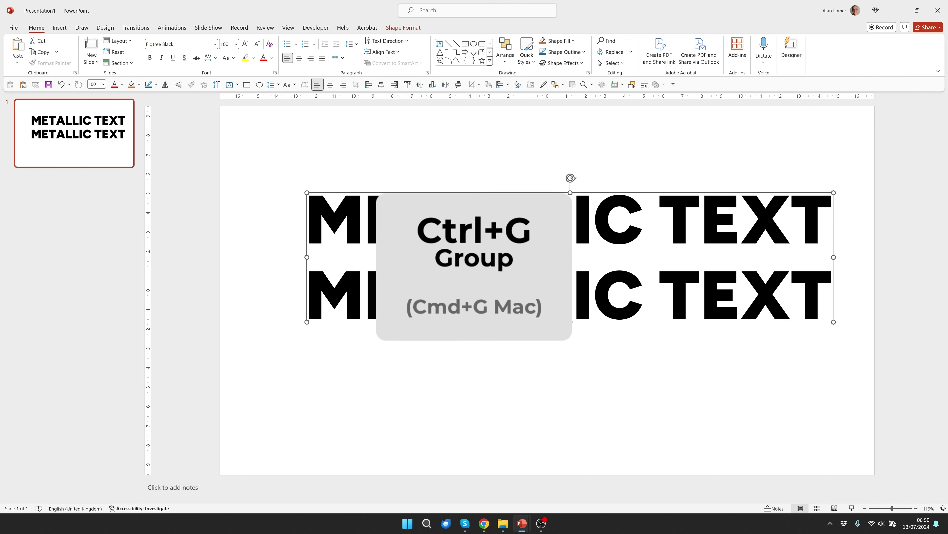
click(508, 63)
mouse_move(522, 205)
click(606, 222)
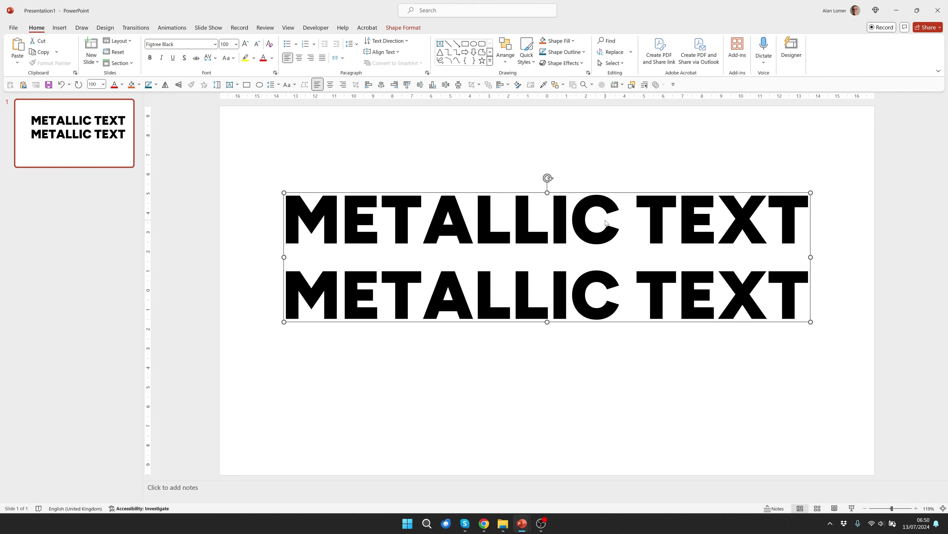
key(ctrl+shift+g)
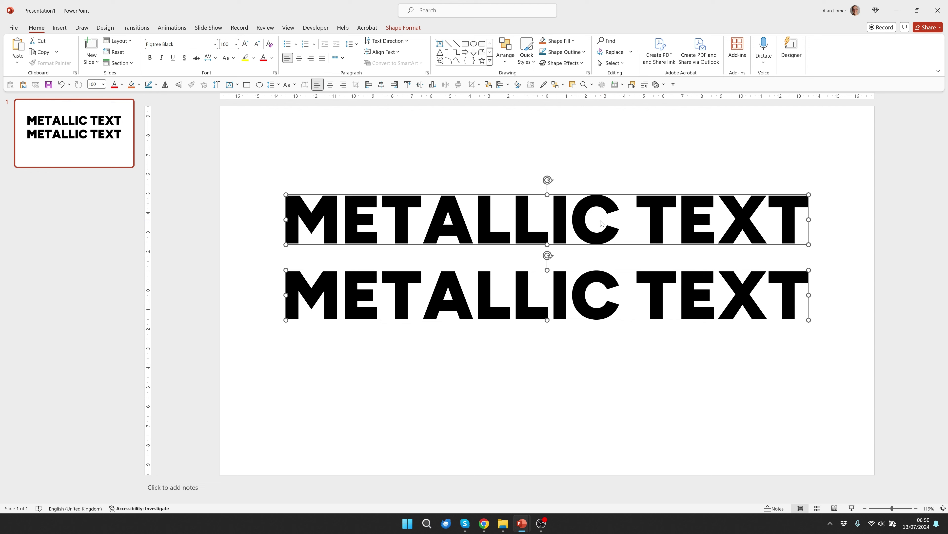
click(297, 338)
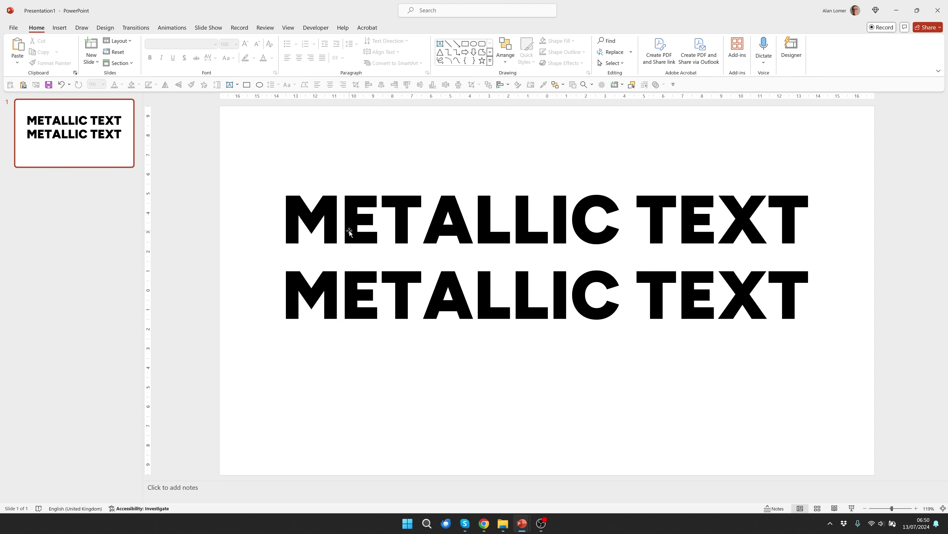
- Draw a 33.87 × 4.26 cm oval across the slide over the top text's upper half
click(473, 45)
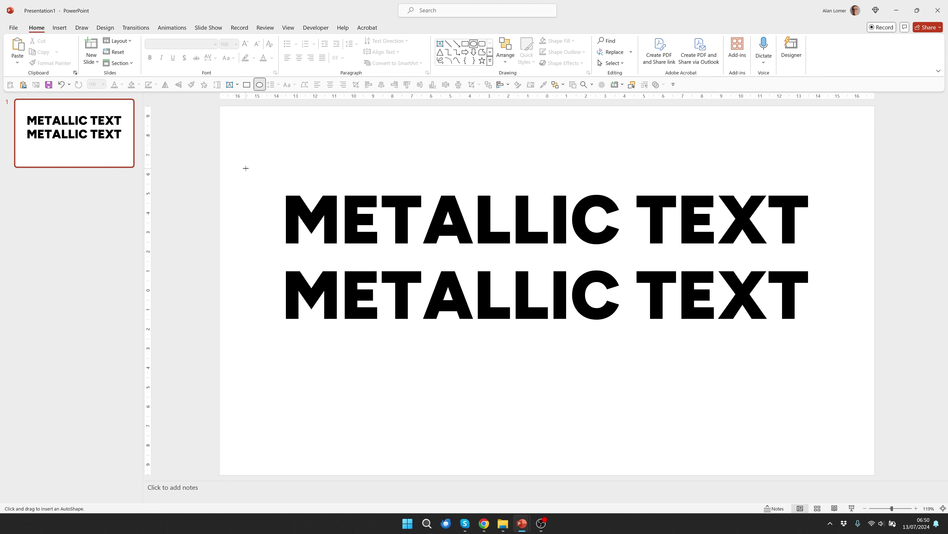
click(229, 167)
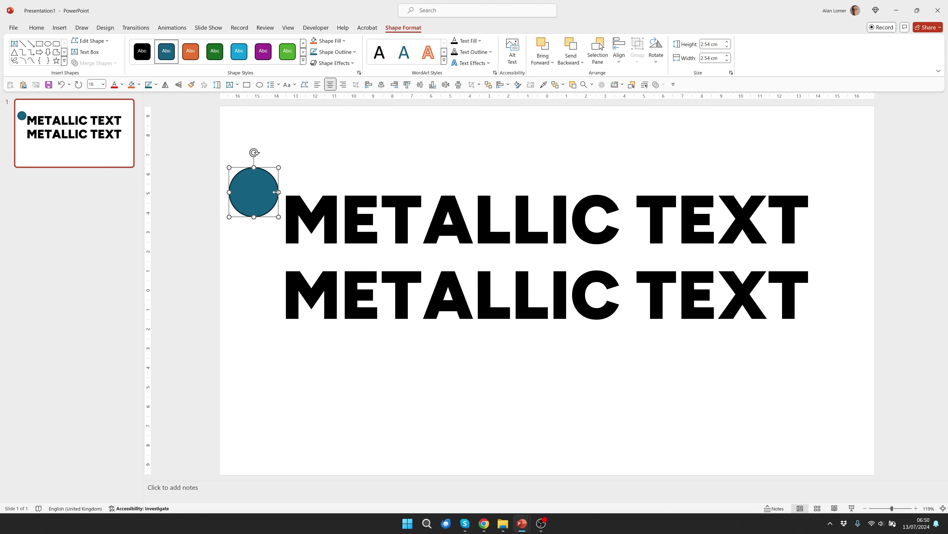
drag(280, 192, 876, 188)
drag(230, 192, 219, 192)
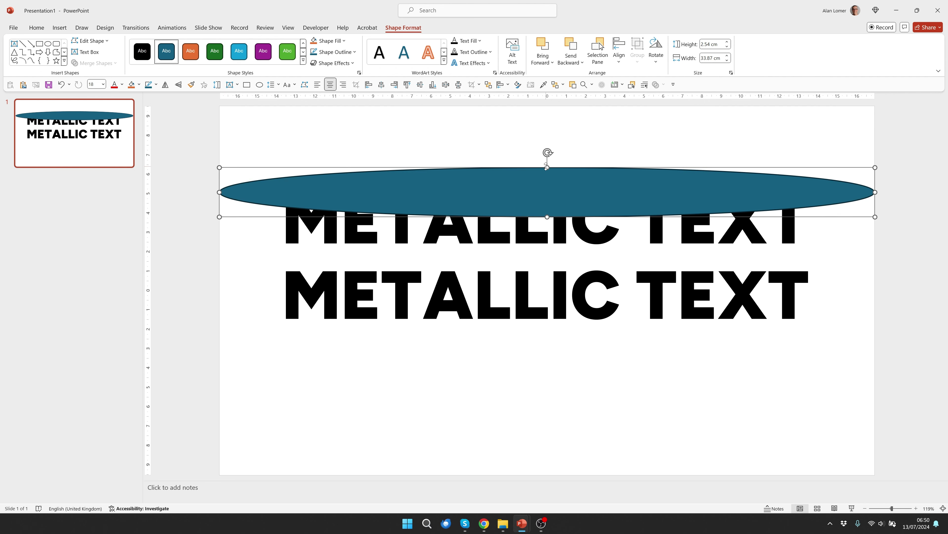
drag(548, 168, 553, 133)
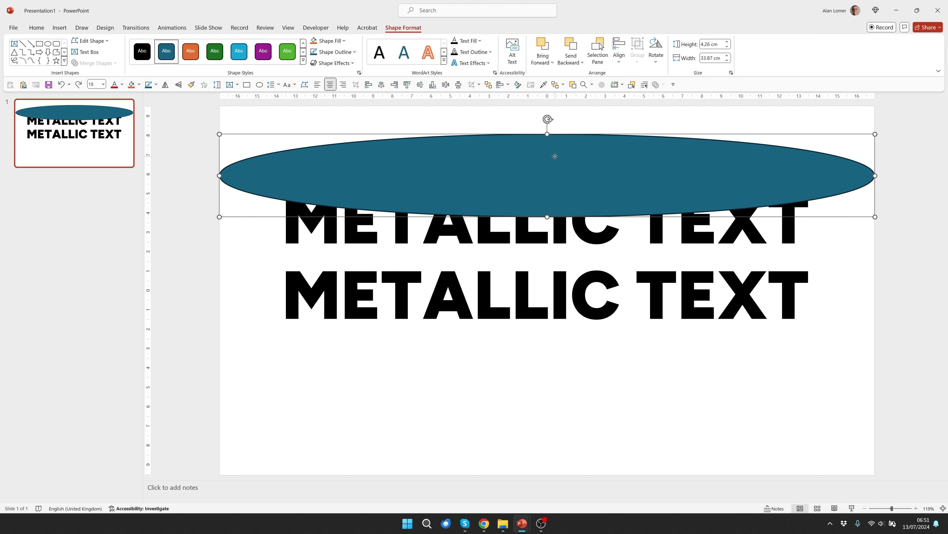
drag(555, 157, 555, 167)
- Intersect the top METALLIC TEXT with the oval, keeping only the letters' curved upper portion
click(229, 296)
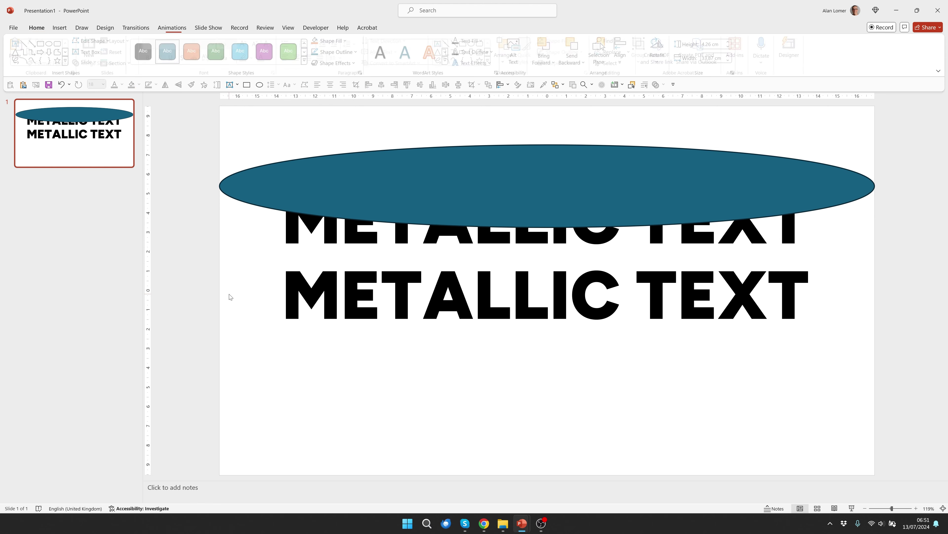
click(297, 226)
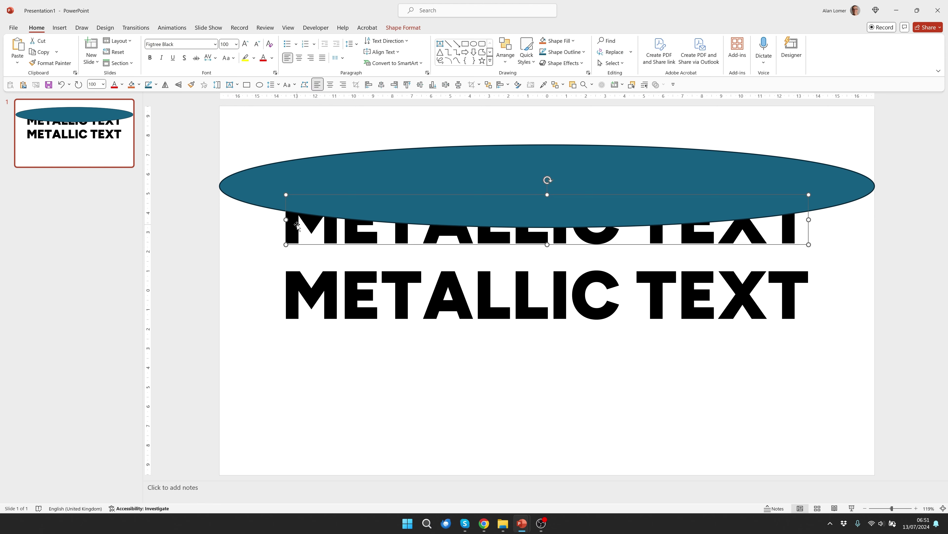
shift+click(347, 170)
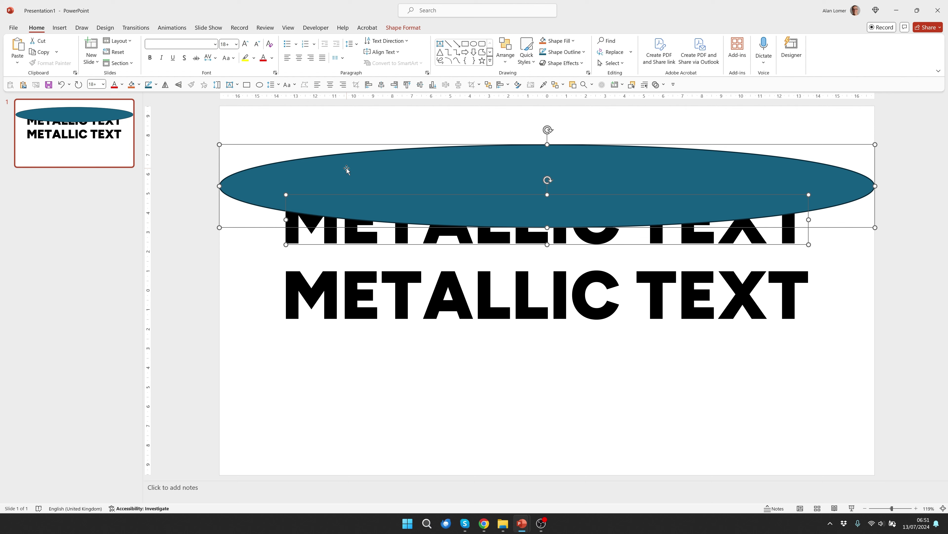
click(403, 27)
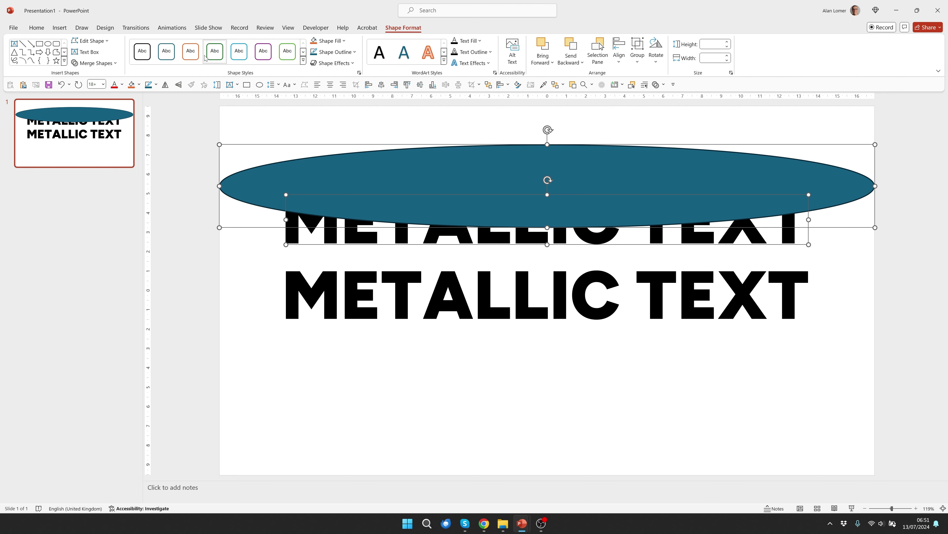
click(102, 64)
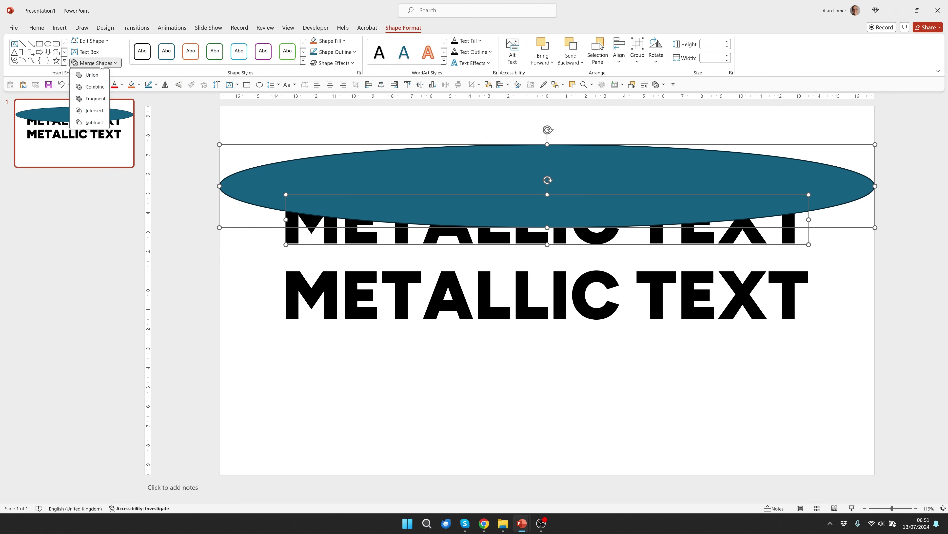
click(94, 110)
click(435, 166)
drag(484, 212, 484, 200)
key(ctrl+z)
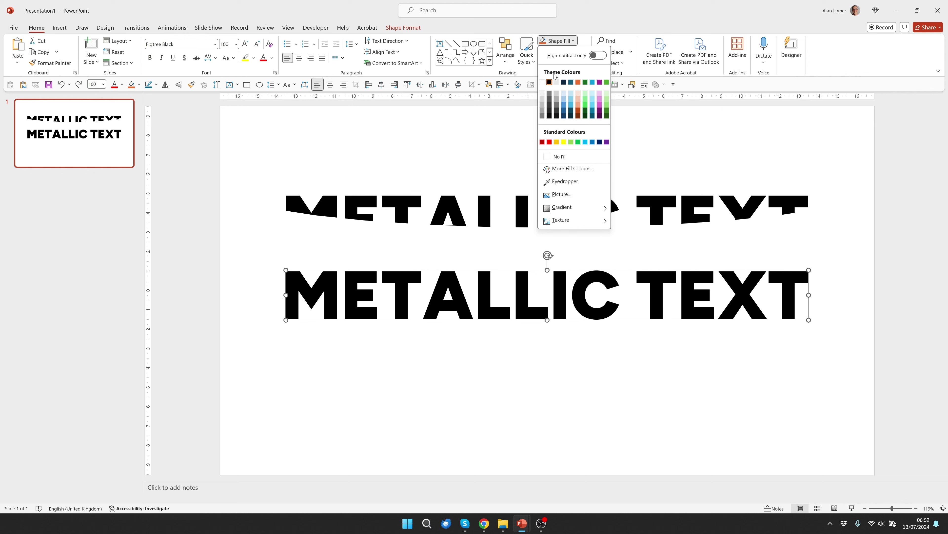
- Fill the lower METALLIC TEXT light grey and give it a solid 1.5 pt outline
click(543, 102)
right_click(523, 288)
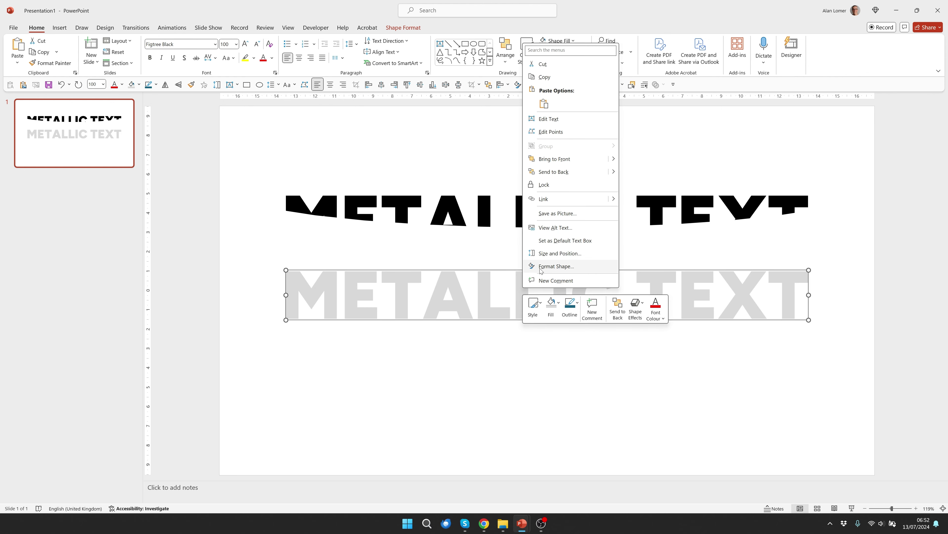
click(556, 266)
click(845, 162)
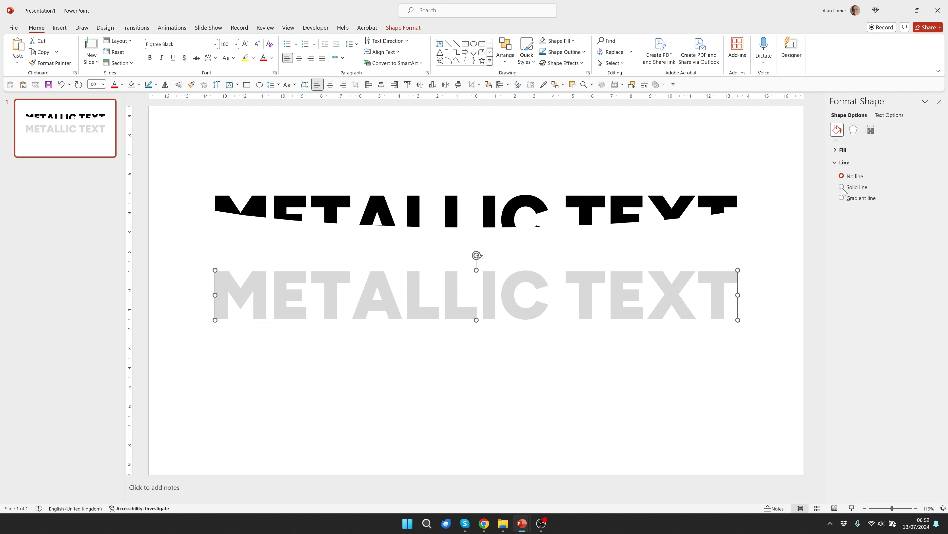
click(843, 187)
click(925, 214)
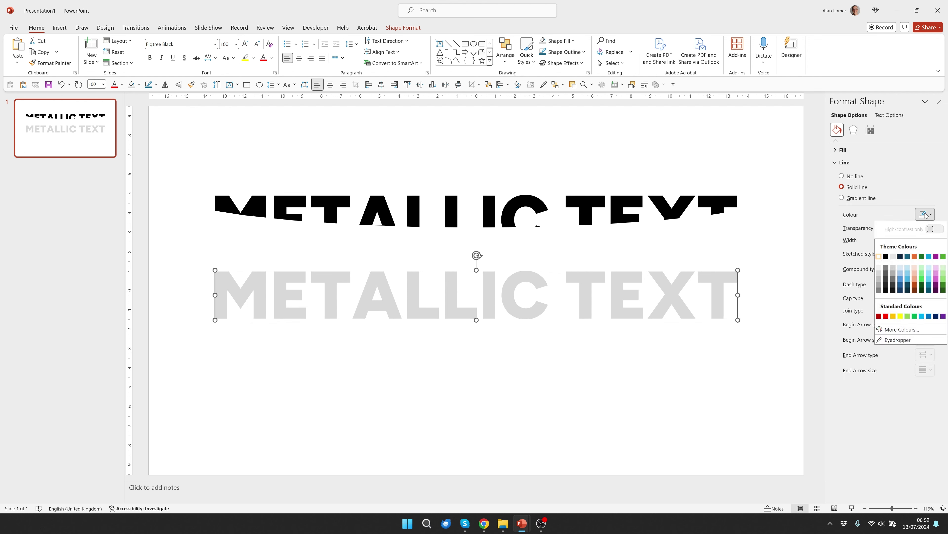
click(880, 257)
key(Tab)
key(Tab)
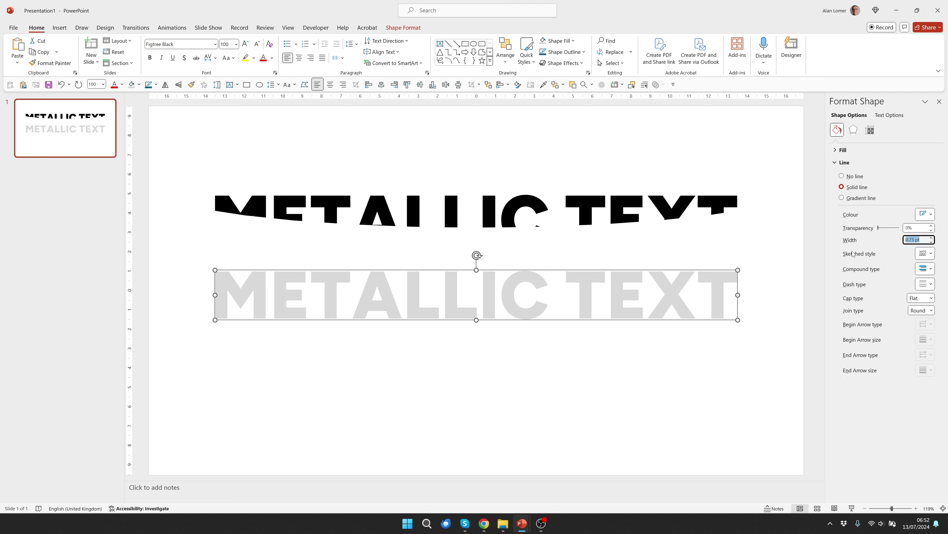
text(1)
- Give the slide background a 45° linear purple-to-dark-blue gradient running top-left to bottom-right
right_click(282, 383)
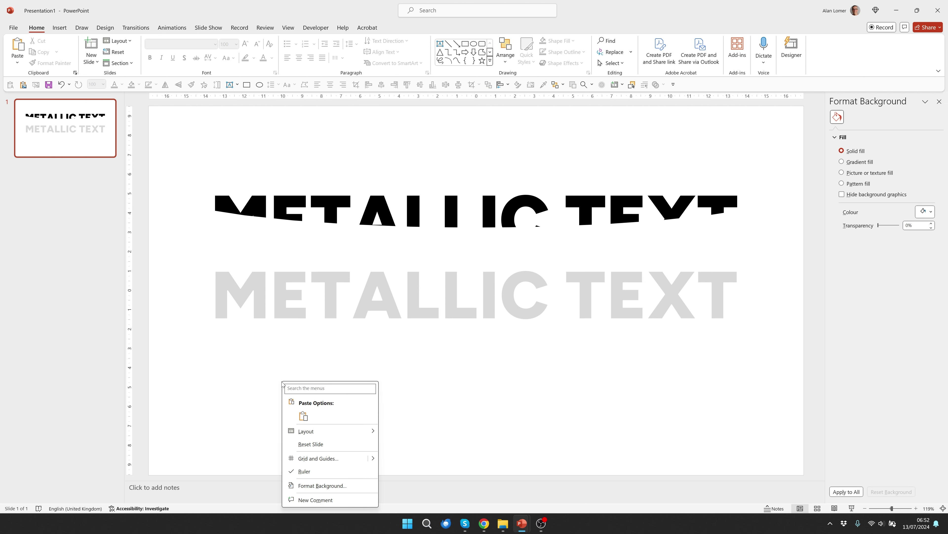
click(322, 485)
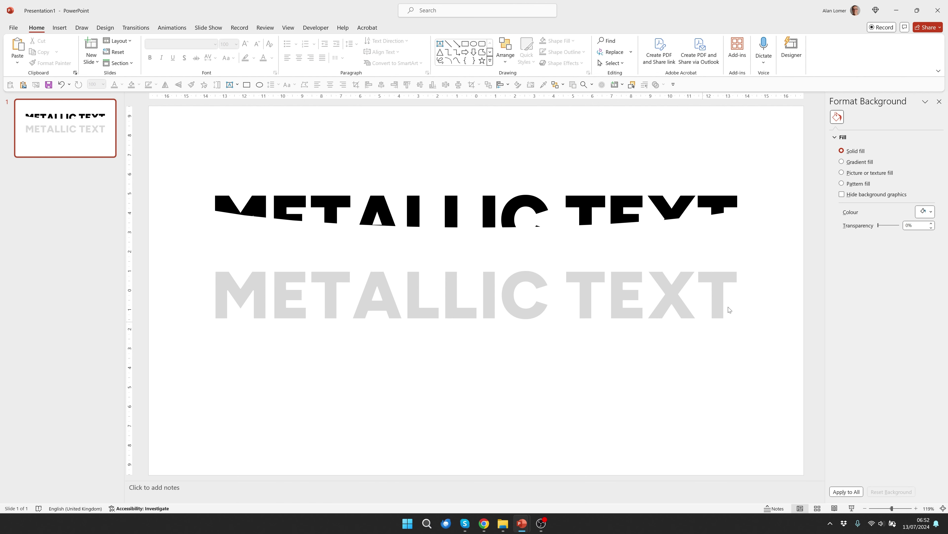
click(847, 161)
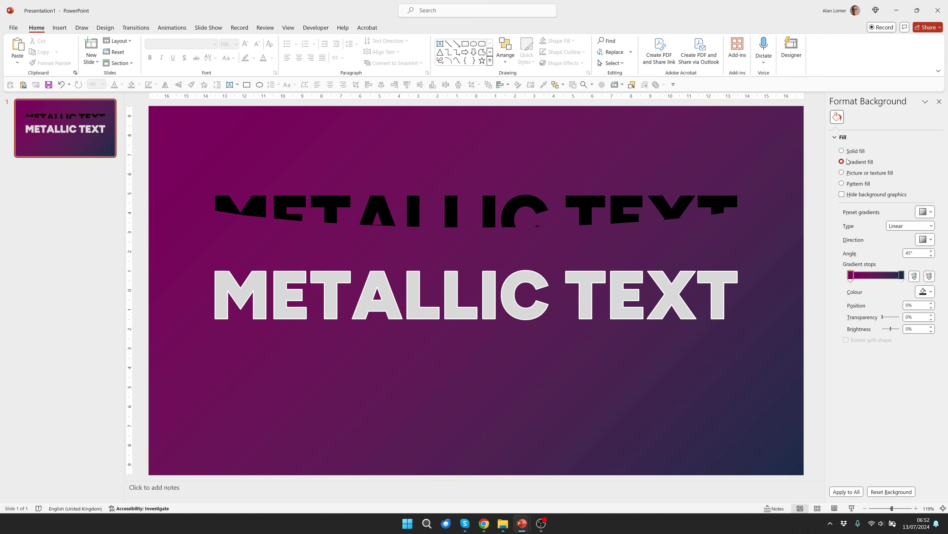
click(902, 276)
click(917, 240)
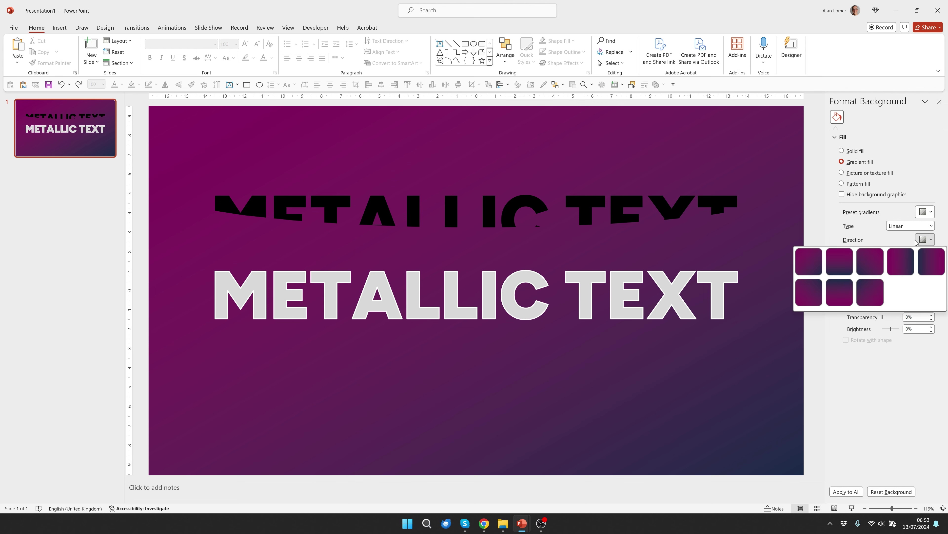
click(805, 262)
click(555, 292)
- Apply the Outer Offset: Bottom shadow preset to the lower METALLIC TEXT
click(854, 129)
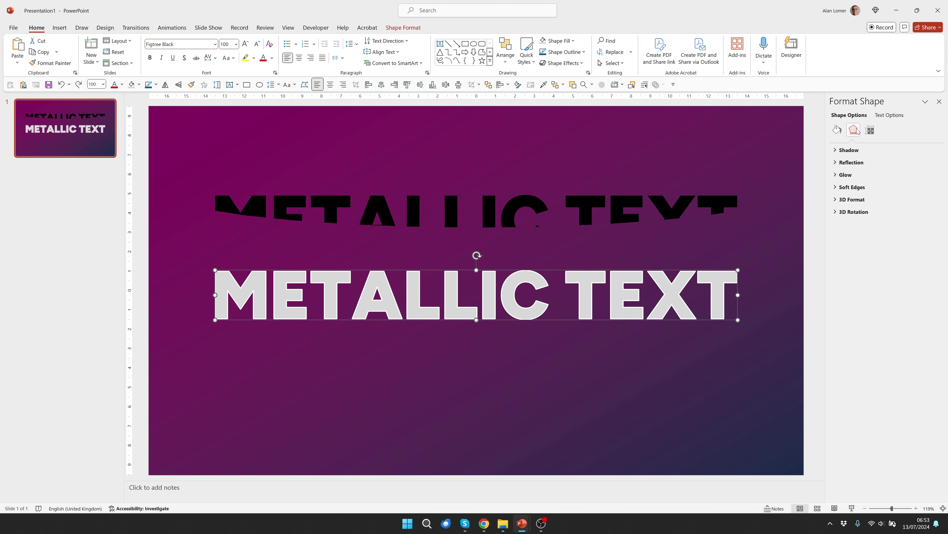
click(834, 151)
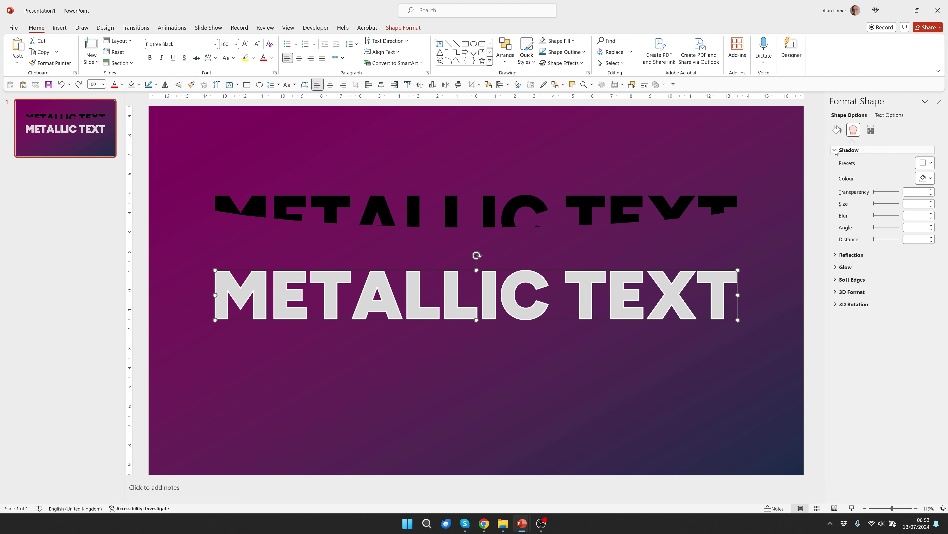
click(919, 165)
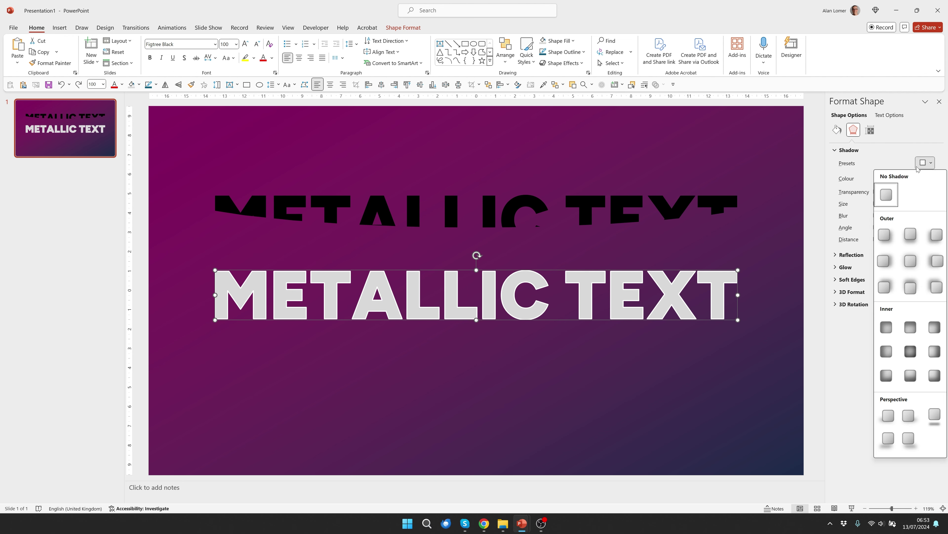
click(913, 240)
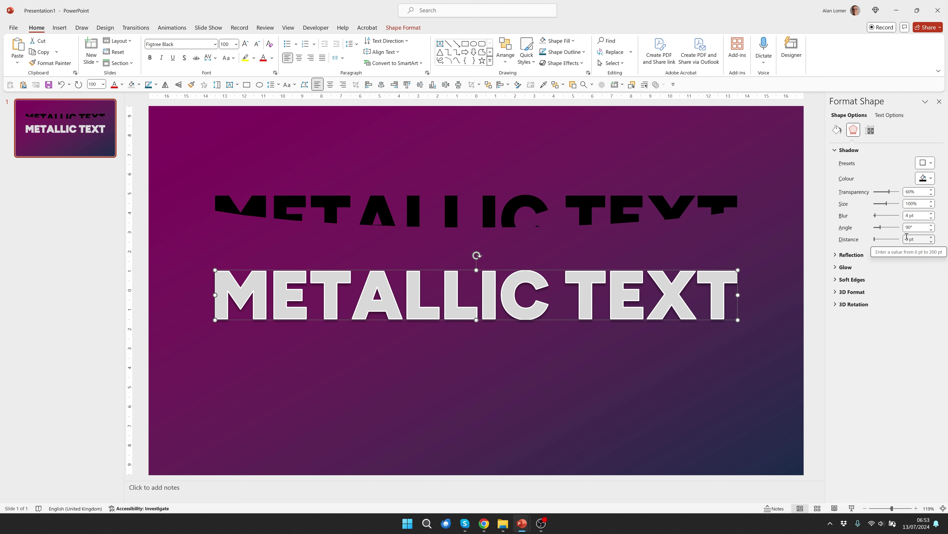
- Give the upper METALLIC TEXT a gradient fill with both stops white, one darkened to -50% brightness
click(451, 206)
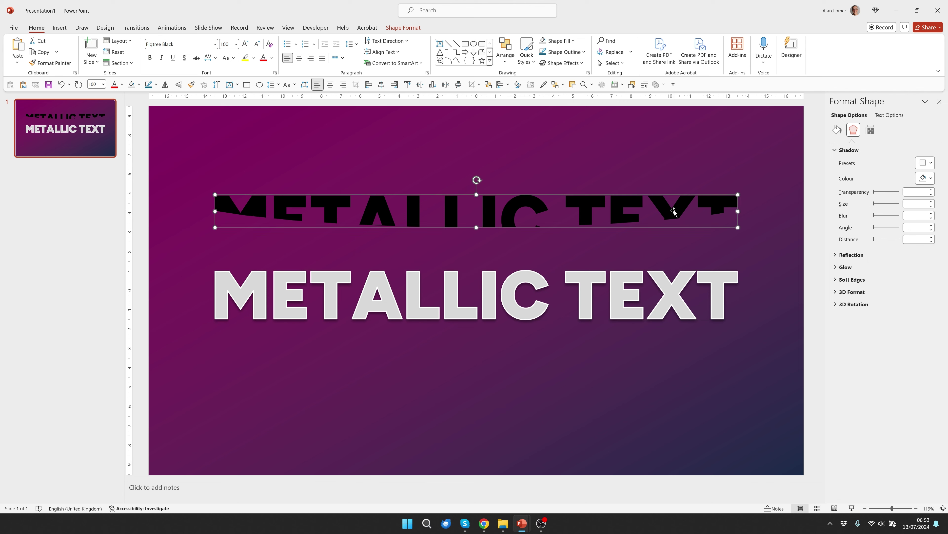
click(837, 129)
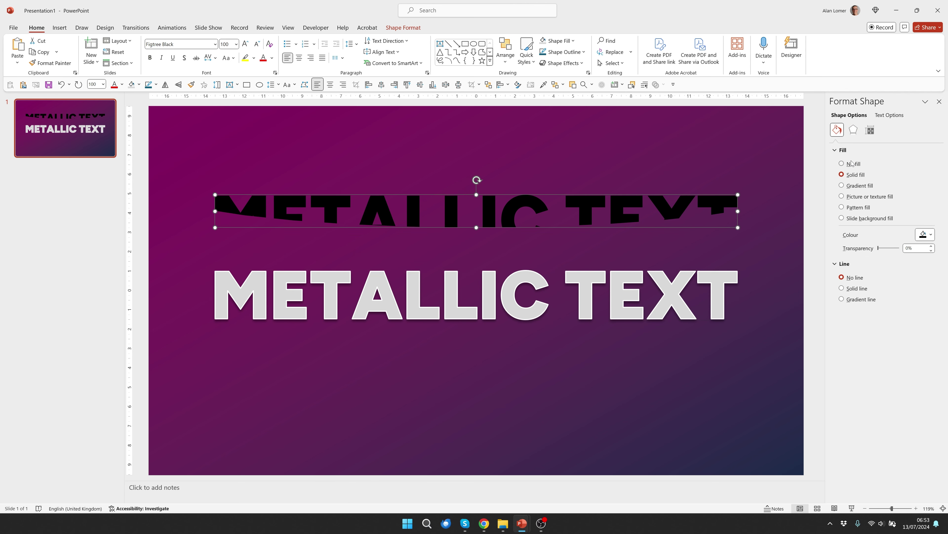
click(850, 186)
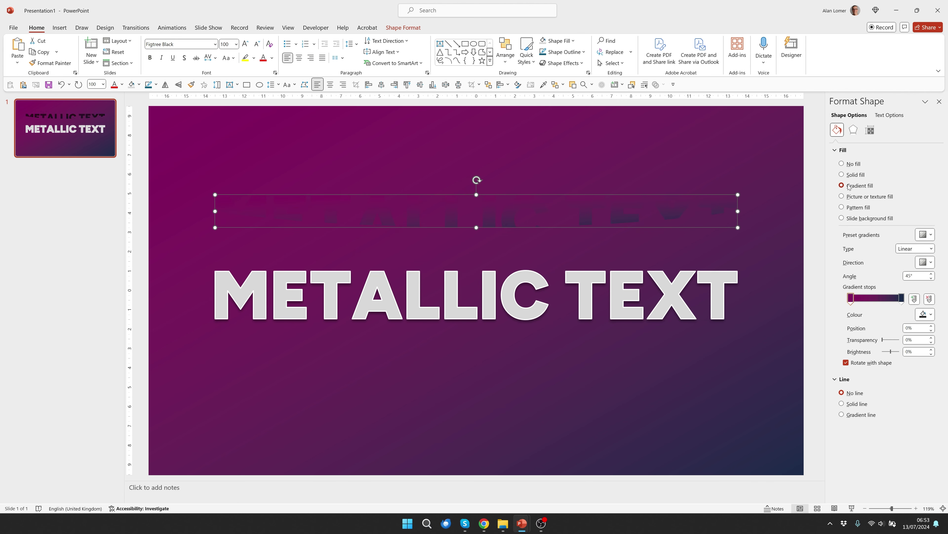
click(901, 298)
click(926, 314)
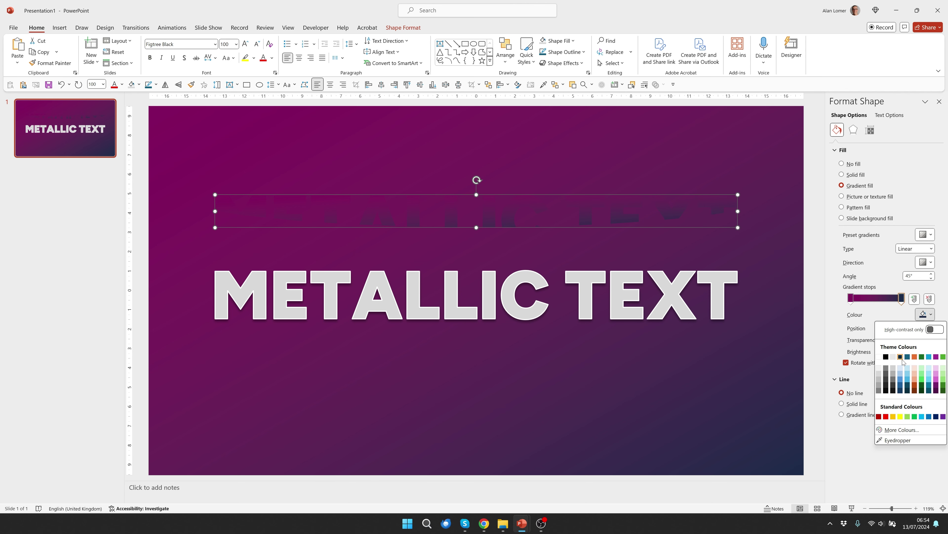
click(880, 357)
click(850, 298)
click(925, 314)
click(880, 357)
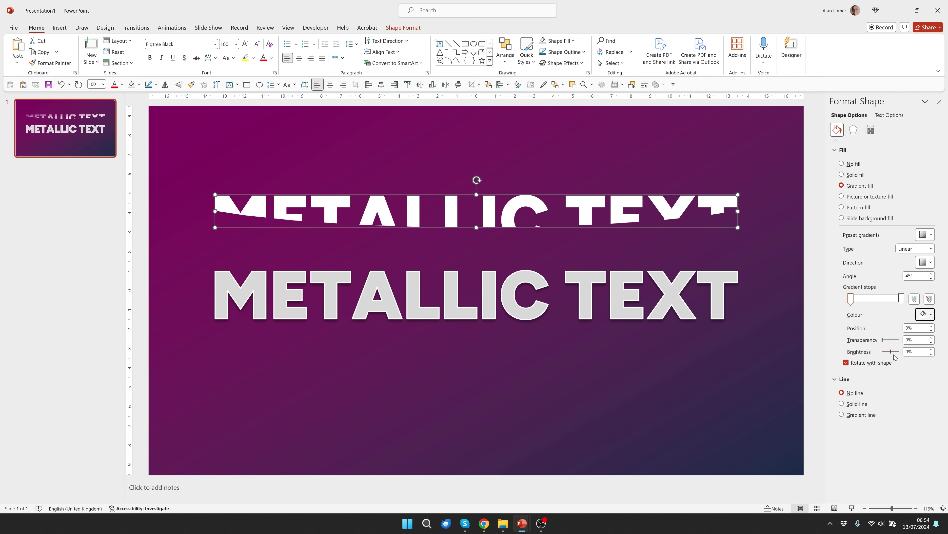
click(893, 351)
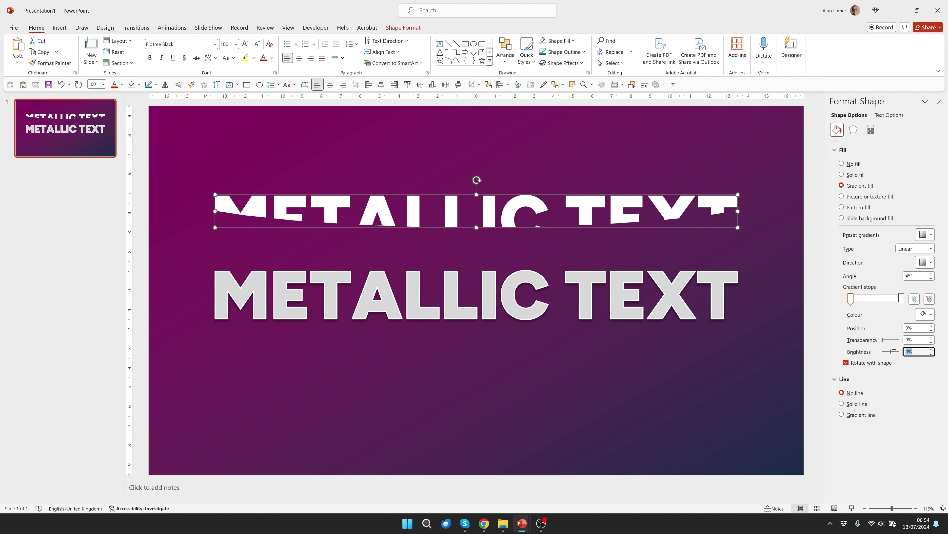
text(-50)
key(Return)
- Add a 0.75 pt solid outline to the upper METALLIC TEXT
right_click(529, 201)
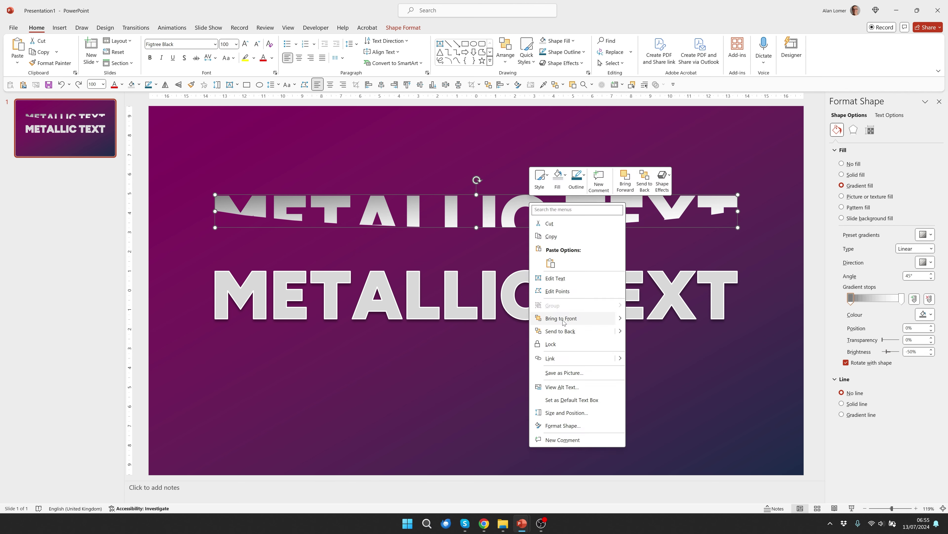
key(Escape)
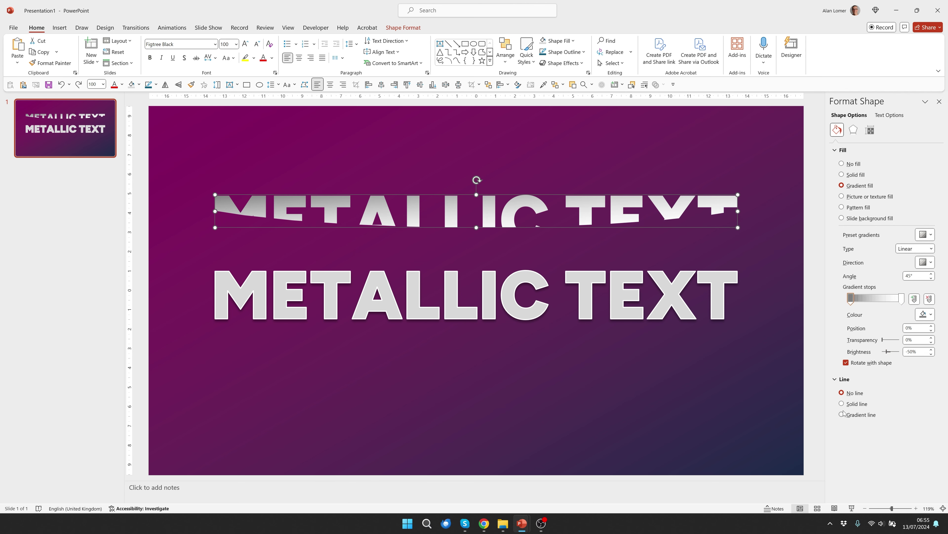
click(843, 404)
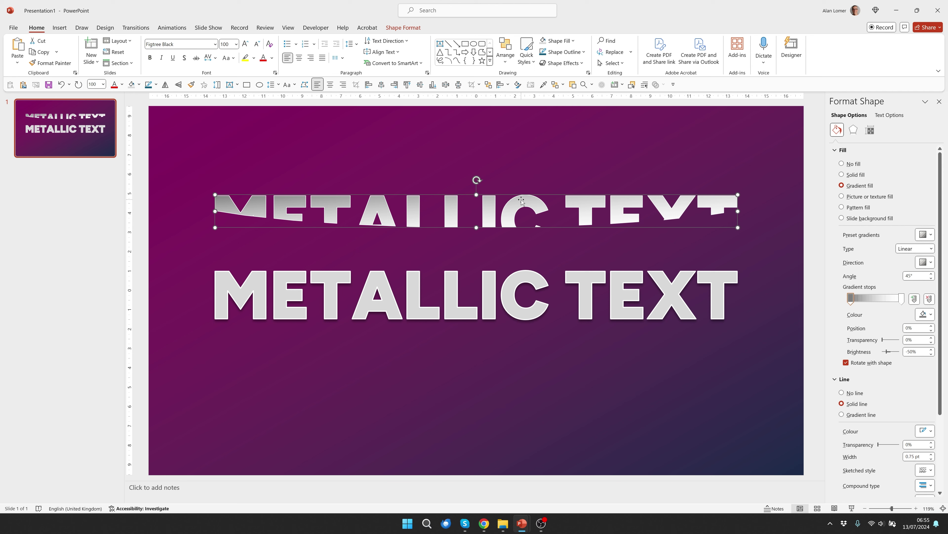
- Drag the gradient text down to sit exactly over the lower METALLIC TEXT
drag(521, 200, 525, 275)
click(524, 379)
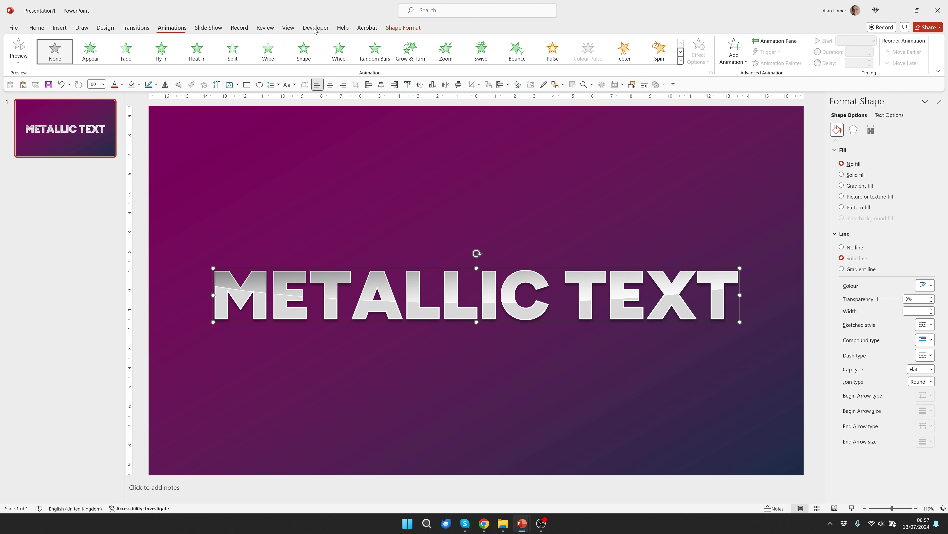
- Give the METALLIC TEXT a Grow/Shrink emphasis with a custom size of 110%
click(733, 65)
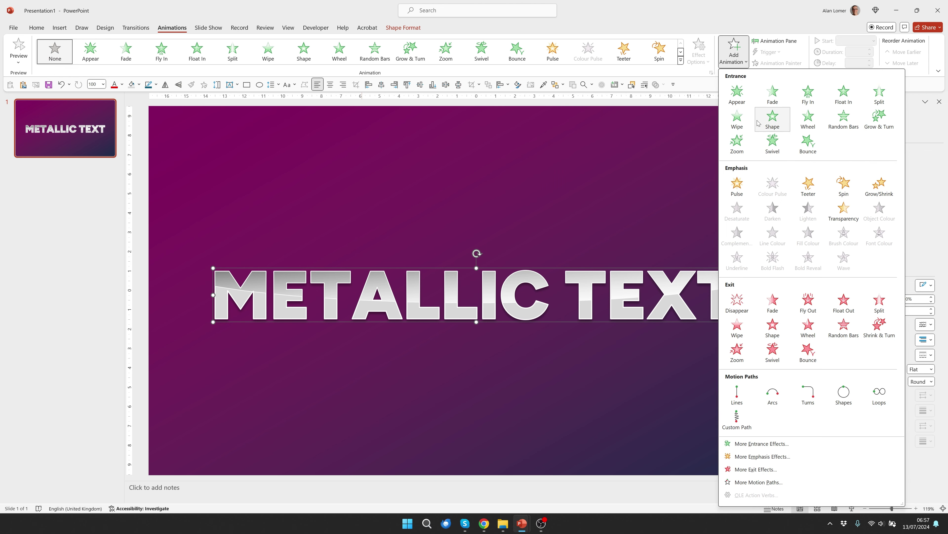
click(873, 187)
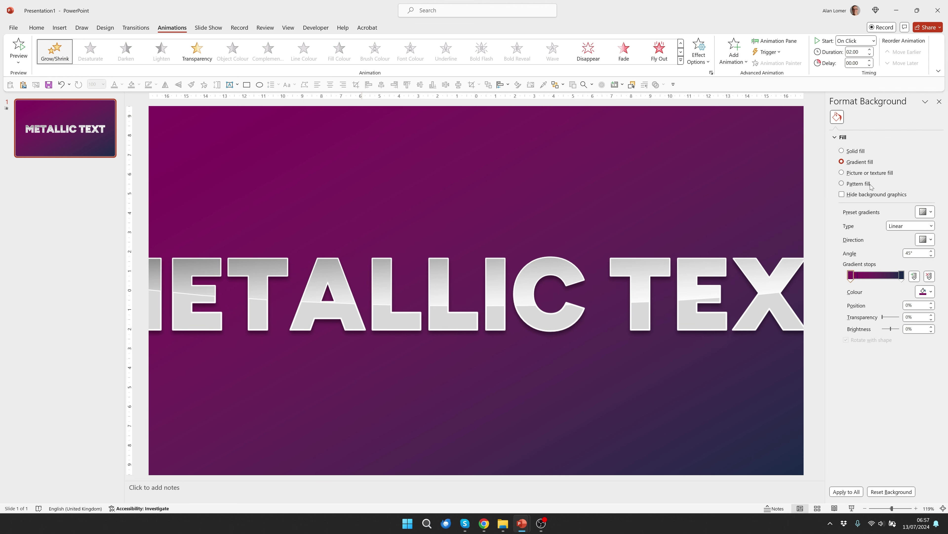
click(775, 40)
double_click(863, 133)
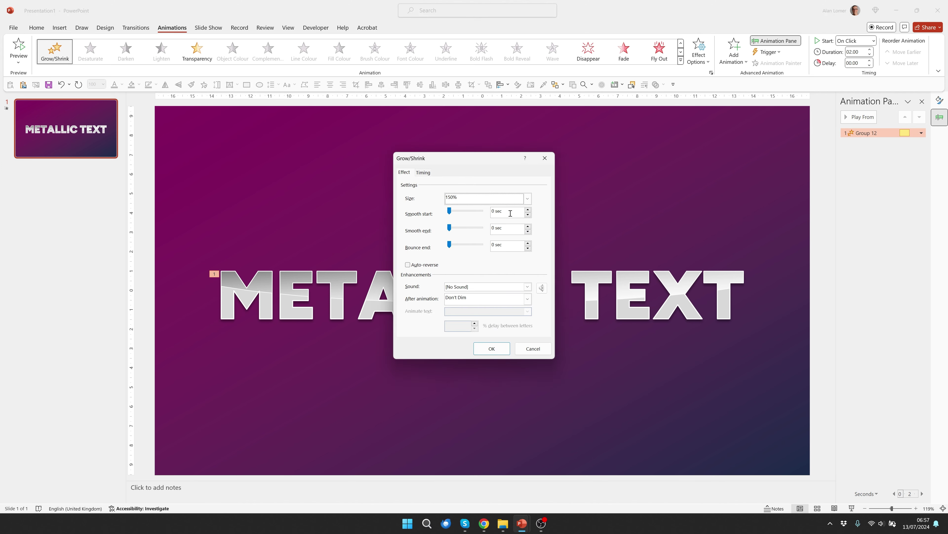
click(528, 198)
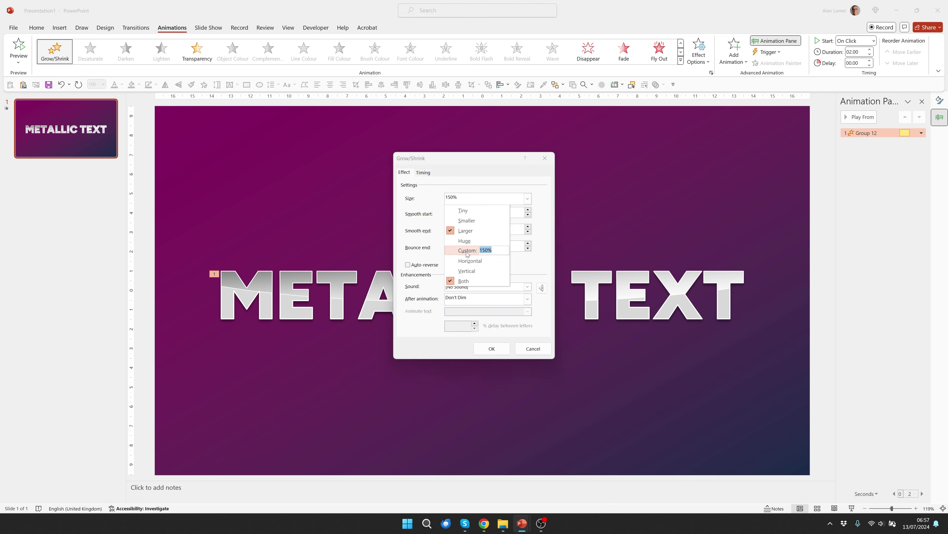
text(110)
key(Return)
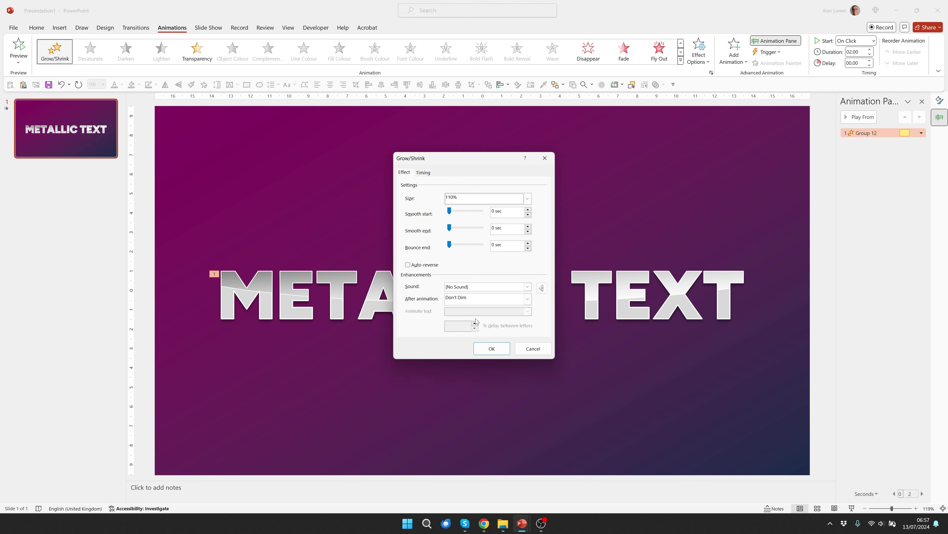
click(419, 265)
click(492, 349)
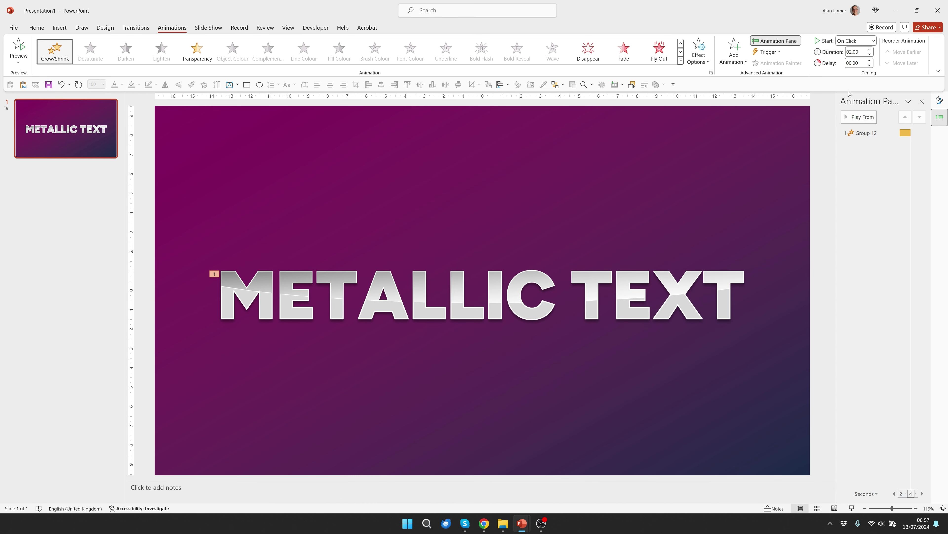
- Shorten Grow/Shrink to 0.25 seconds and add a 0.5-second Fade entrance
click(860, 51)
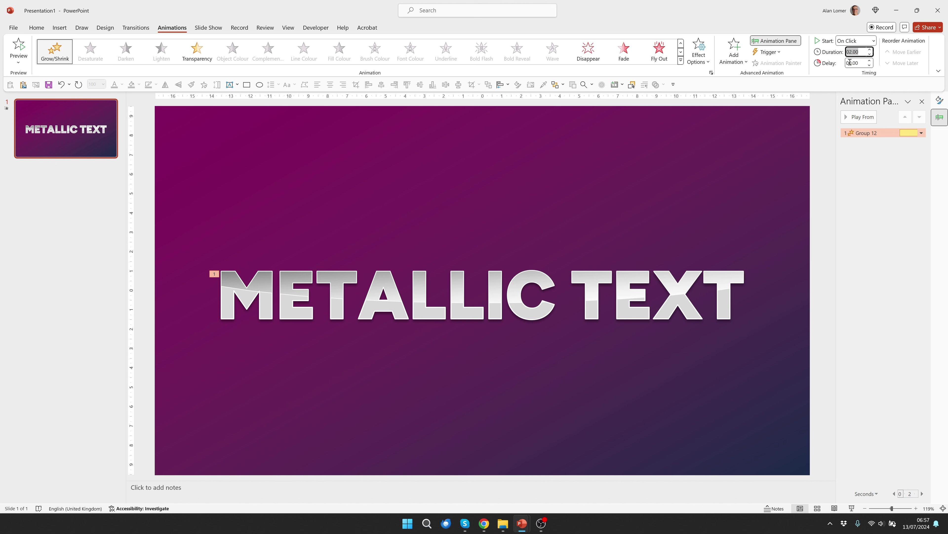
click(734, 51)
click(773, 97)
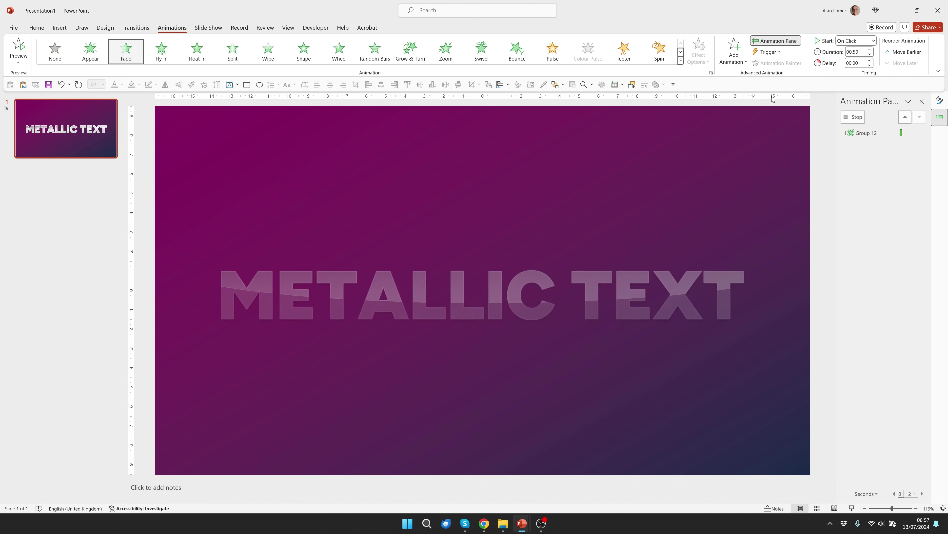
- Set both the Fade and Grow/Shrink animations to start With Previous
click(865, 132)
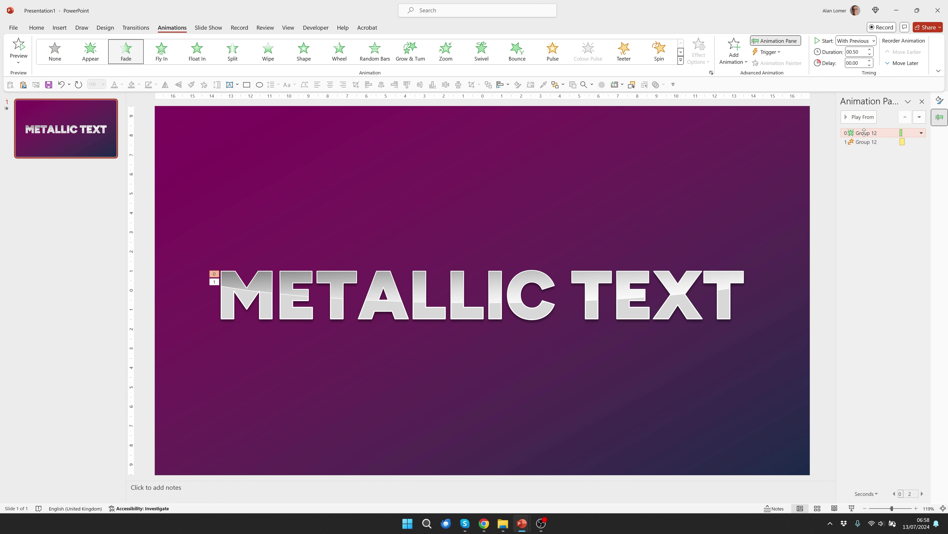
key(Down)
click(856, 40)
click(853, 59)
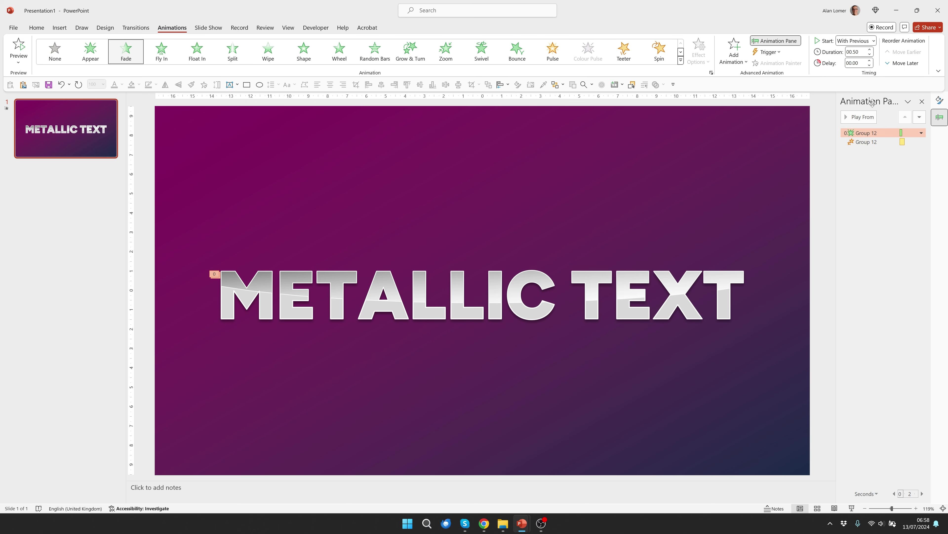
click(877, 141)
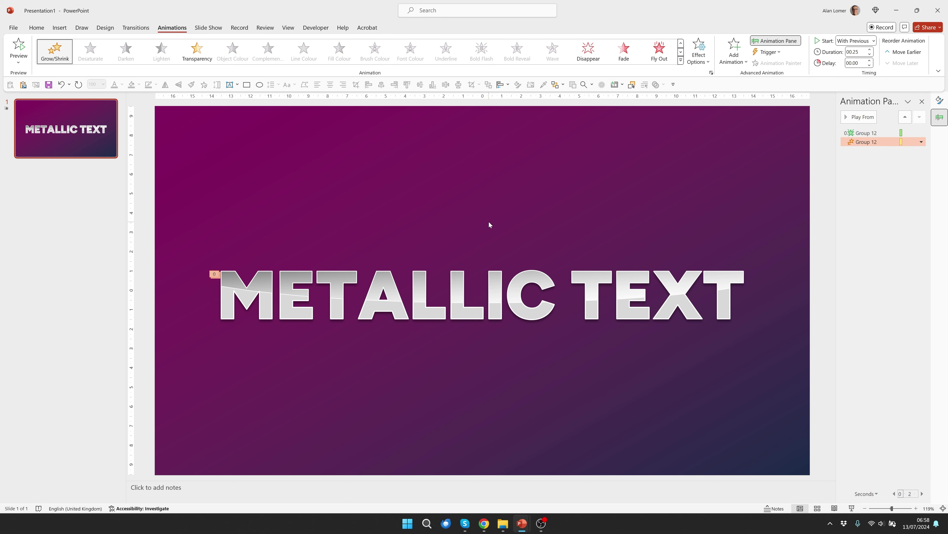